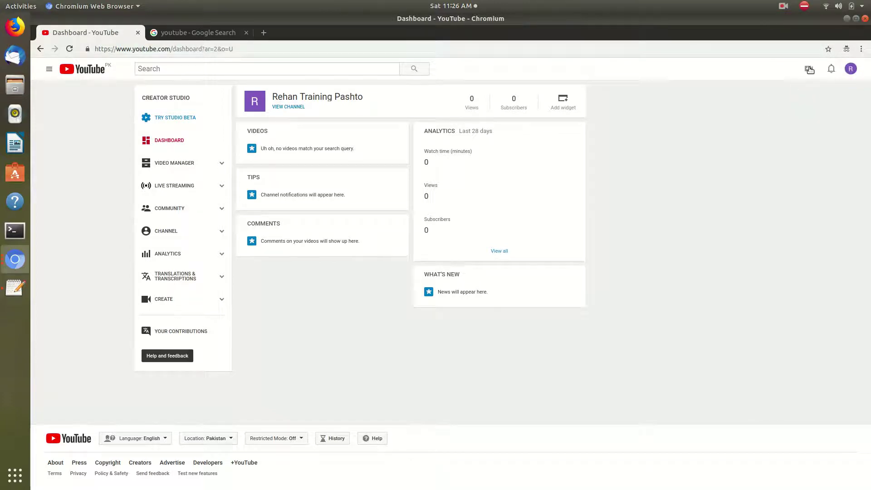
# Step: Go to Creator Studio and choose Upload video from the create menu
pyautogui.click(850, 71)
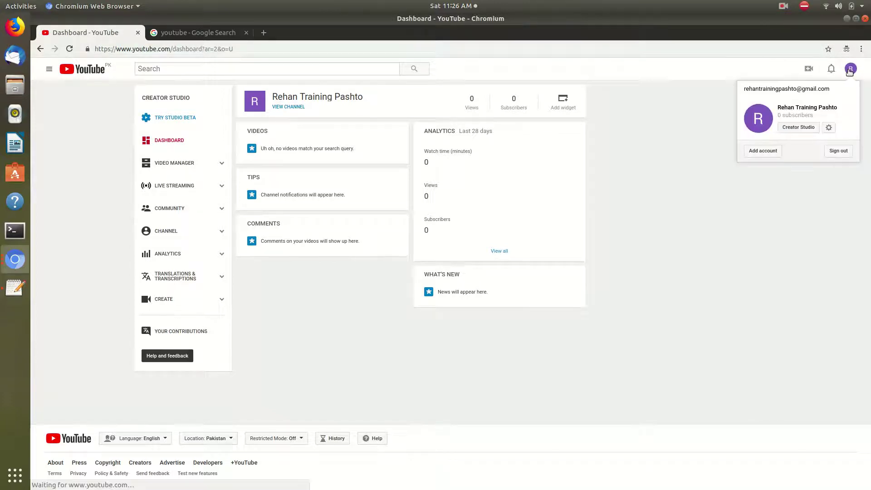
pyautogui.click(809, 129)
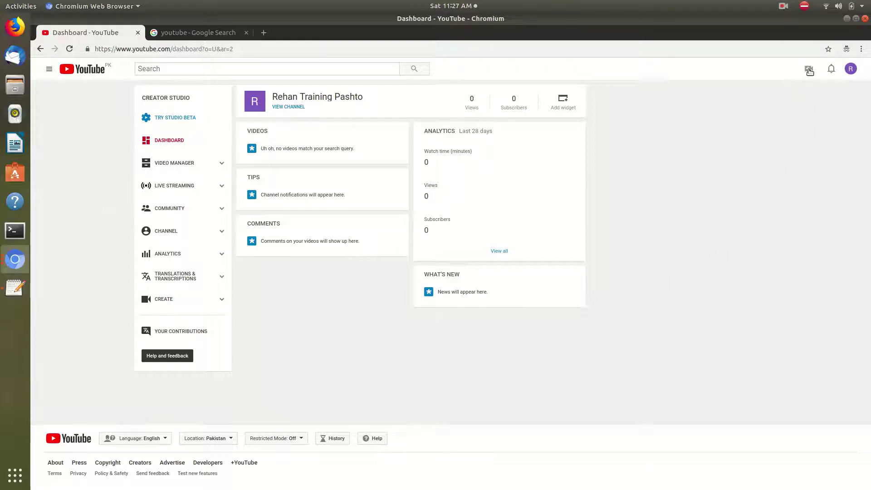
pyautogui.click(809, 70)
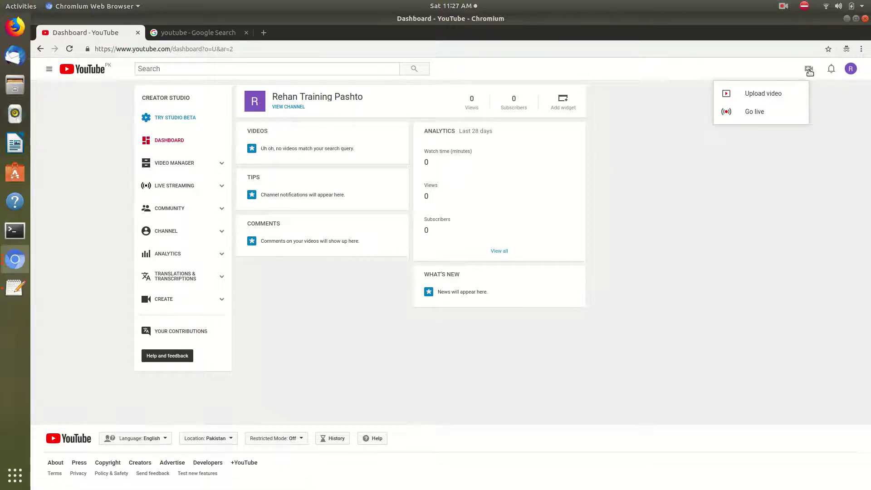
pyautogui.click(809, 70)
pyautogui.click(810, 72)
pyautogui.click(810, 71)
pyautogui.click(777, 95)
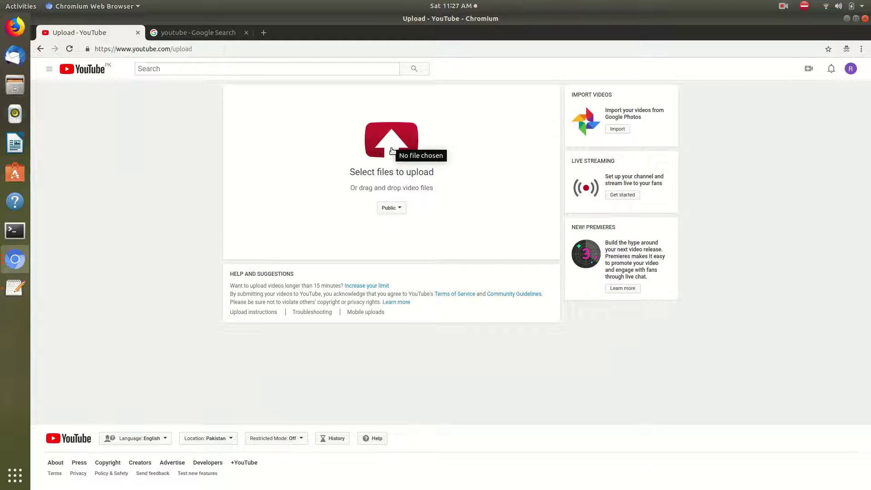
# Step: Bring up the Open Files dialog from the red upload arrow
pyautogui.click(392, 151)
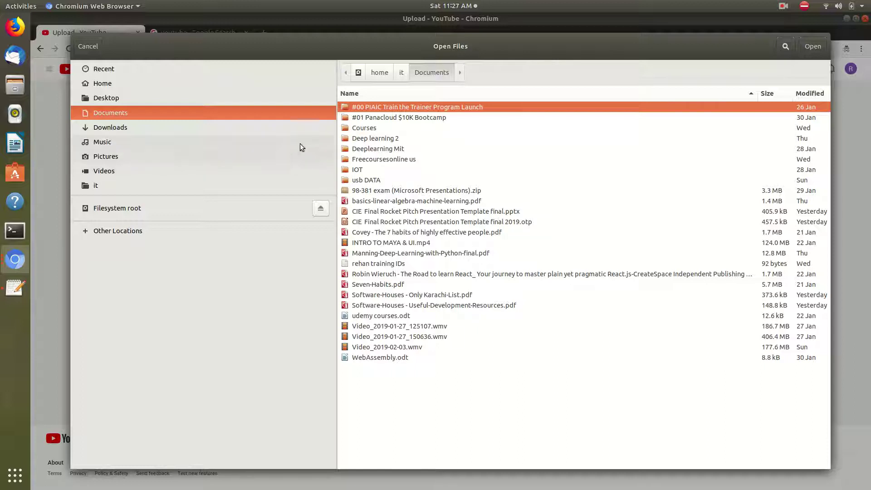
# Step: Upload '1. Accelerate your web applications with WebAssembly.mp4' from Downloads > Persepolis > Videos > webassembly > 0.Introduction
pyautogui.click(105, 127)
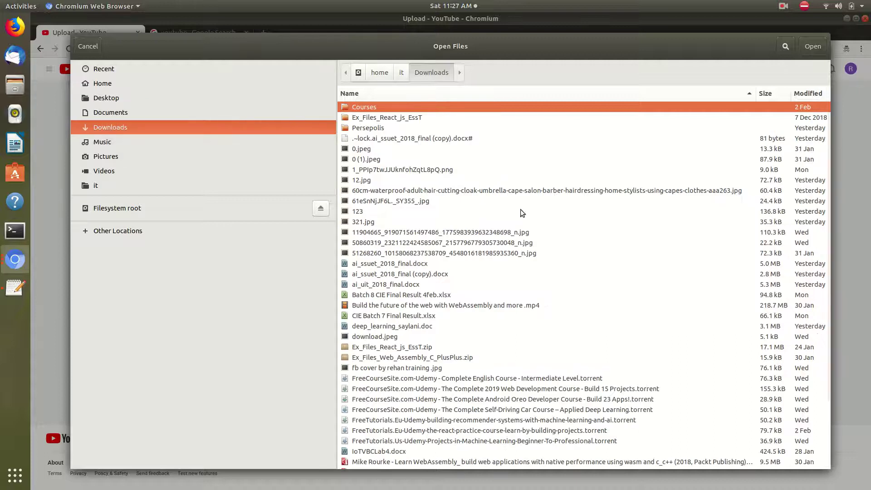
pyautogui.scroll(-2, 518, 211)
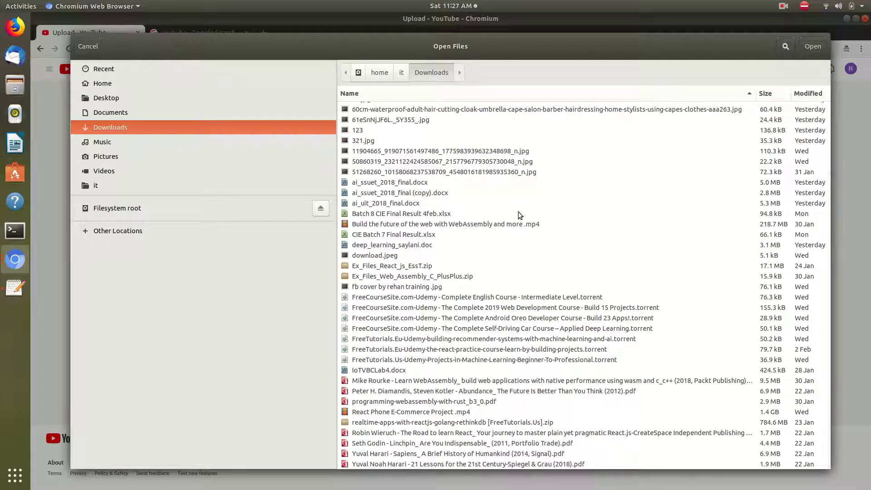
pyautogui.click(107, 127)
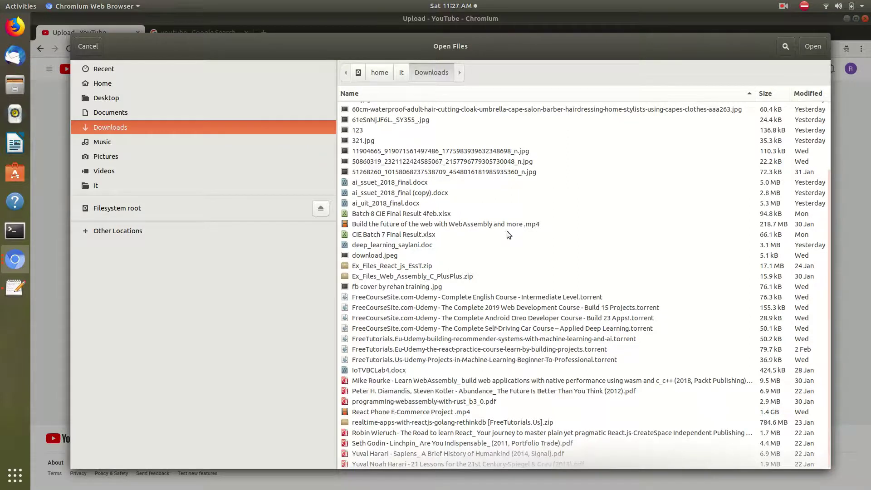
pyautogui.doubleClick(366, 107)
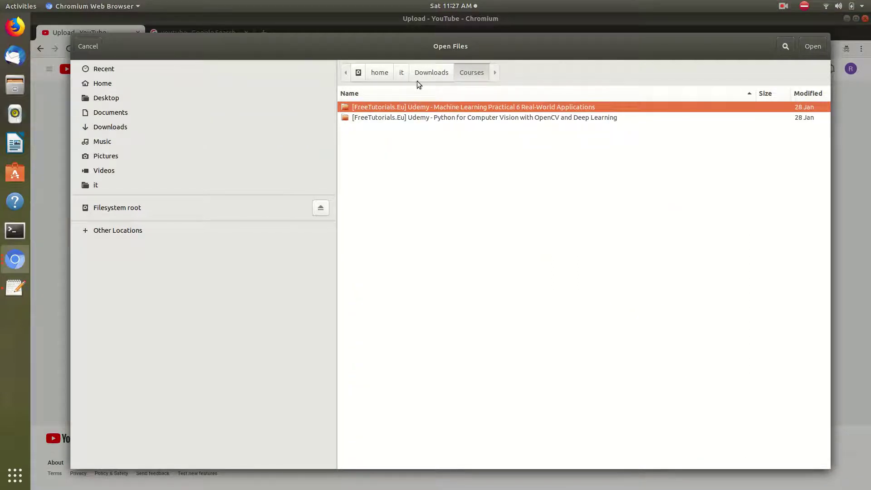
pyautogui.click(431, 73)
pyautogui.click(380, 131)
pyautogui.doubleClick(380, 131)
pyautogui.doubleClick(373, 148)
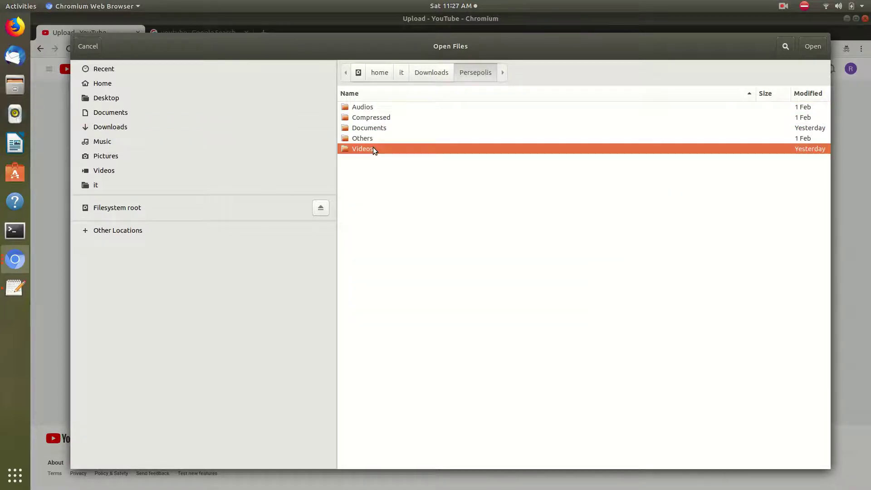
pyautogui.doubleClick(382, 107)
pyautogui.doubleClick(383, 108)
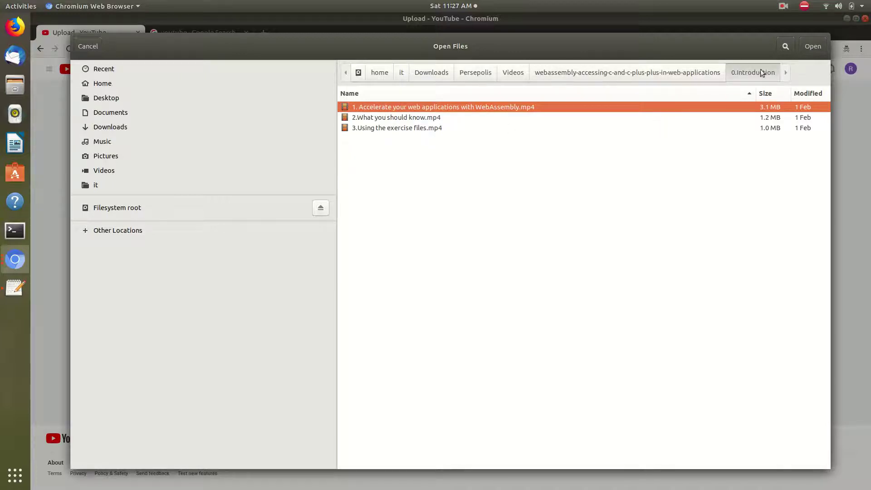
pyautogui.click(811, 47)
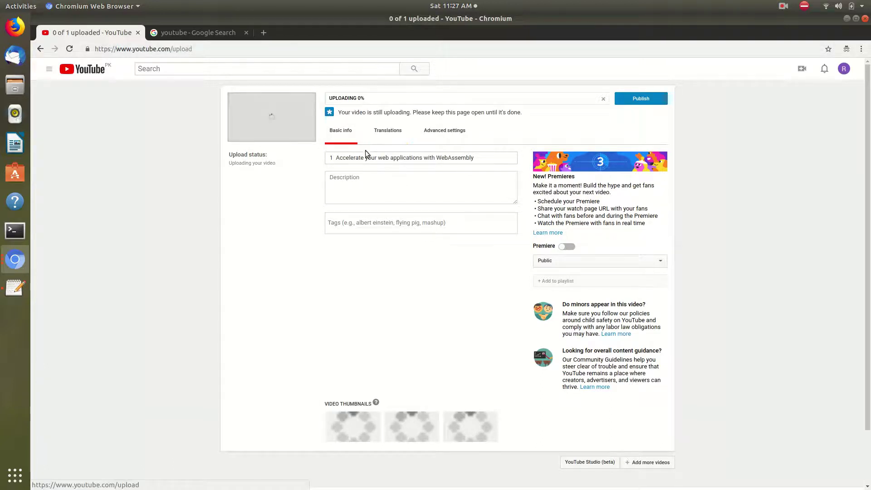
pyautogui.doubleClick(352, 159)
pyautogui.tripleClick(352, 158)
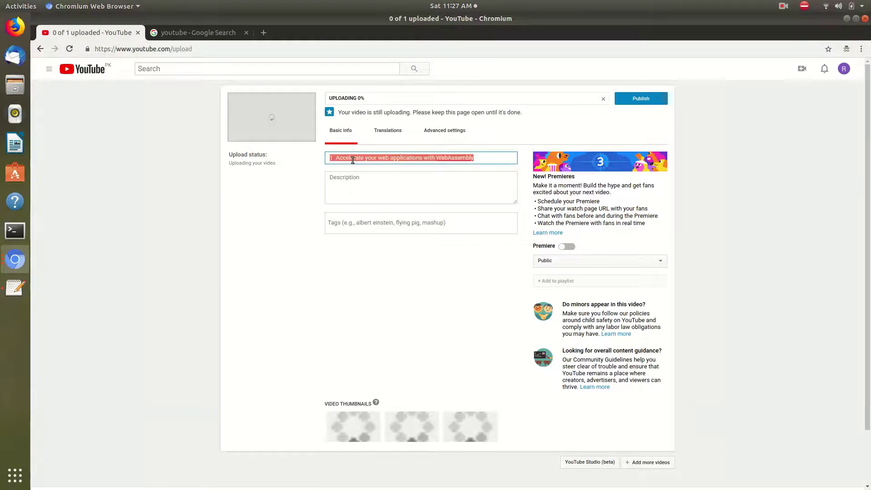
pyautogui.click(361, 157)
pyautogui.doubleClick(361, 157)
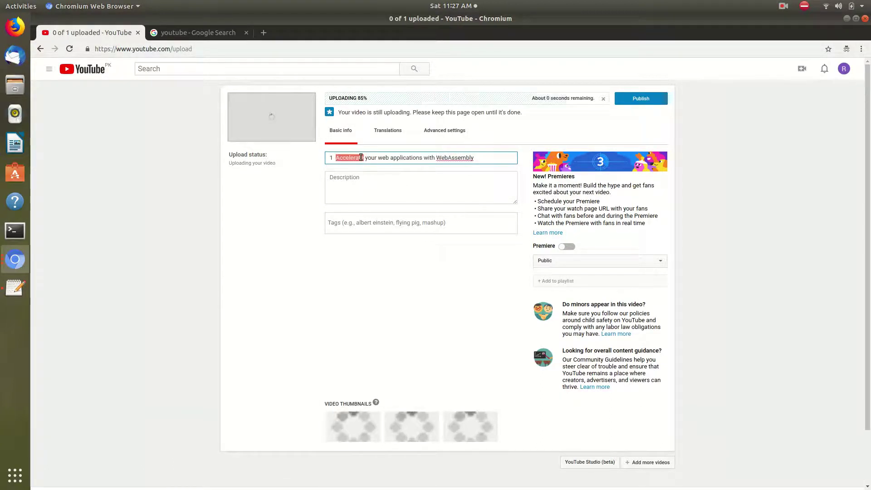
pyautogui.press('End')
pyautogui.hotkey('ctrl', 'shift', 'Left')
pyautogui.hotkey('ctrl', 'shift', 'Left')
pyautogui.hotkey('ctrl', 'shift', 'Left')
pyautogui.hotkey('ctrl', 'shift', 'Left')
pyautogui.hotkey('ctrl', 'shift', 'Left')
pyautogui.hotkey('ctrl', 'shift', 'Left')
pyautogui.hotkey('ctrl', 'shift', 'Left')
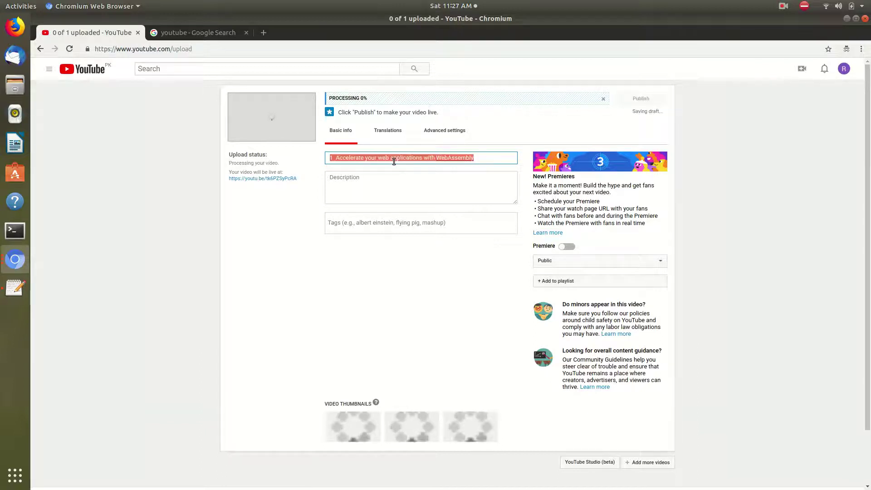
pyautogui.click(380, 177)
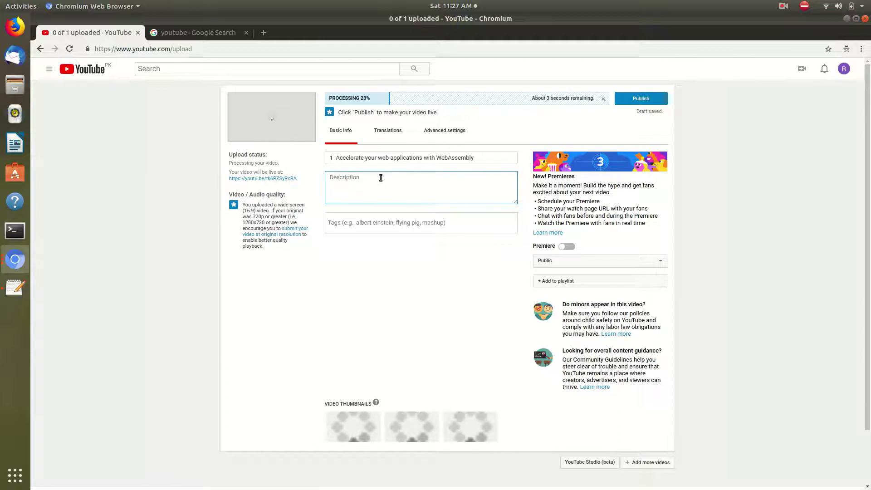
pyautogui.doubleClick(416, 157)
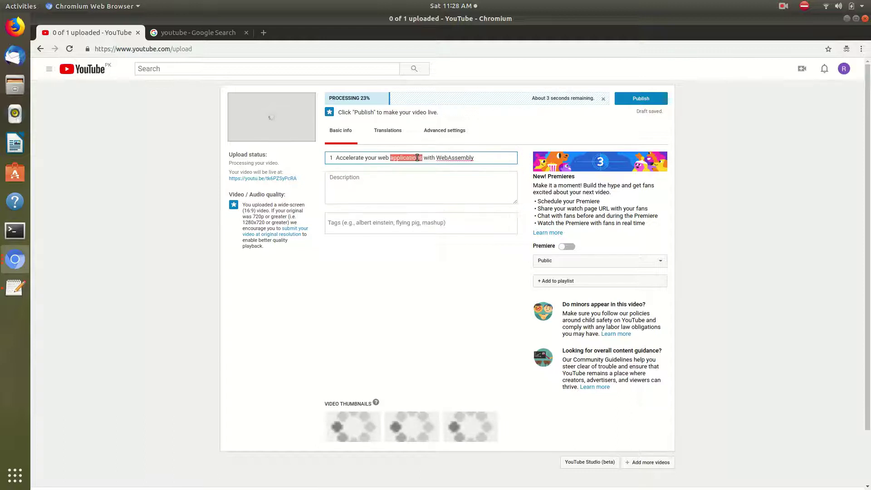
pyautogui.click(406, 191)
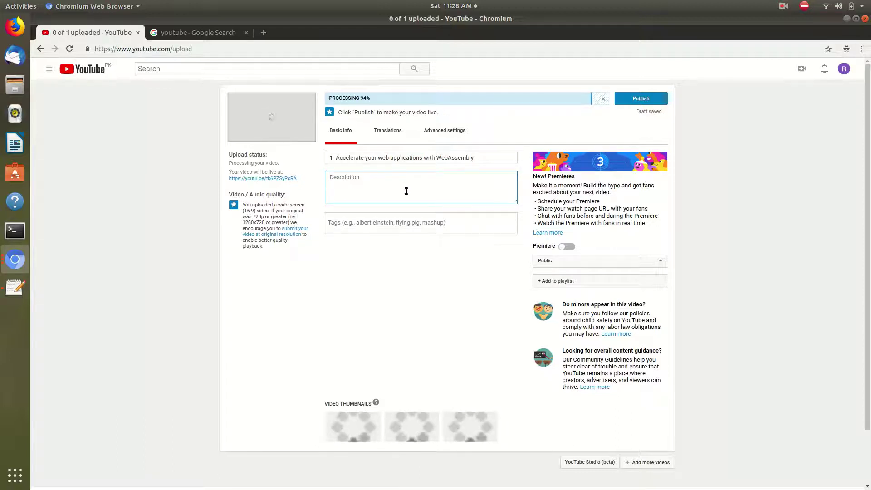
# Step: Type a description saying what web WebAssembly is
pyautogui.write('Web')
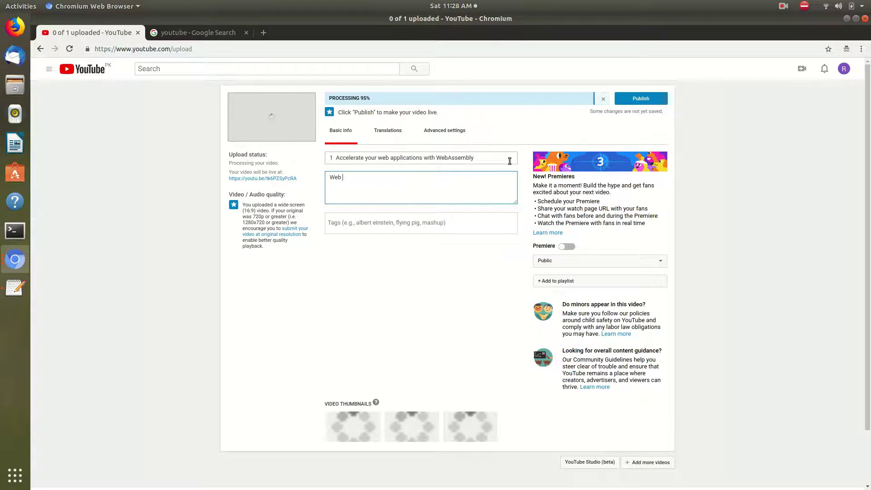
pyautogui.press('BackSpace')
pyautogui.press('BackSpace')
pyautogui.press('BackSpace')
pyautogui.press('BackSpace')
pyautogui.write('whays')
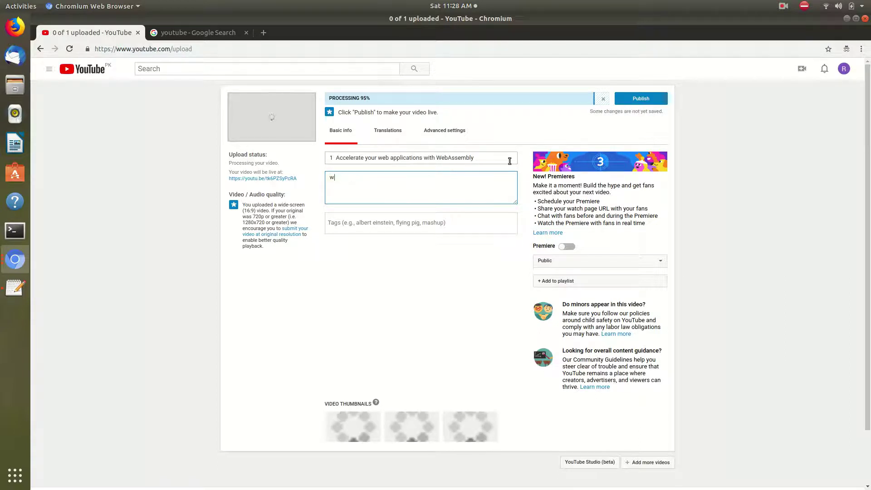
pyautogui.press('BackSpace')
pyautogui.press('BackSpace')
pyautogui.write('t')
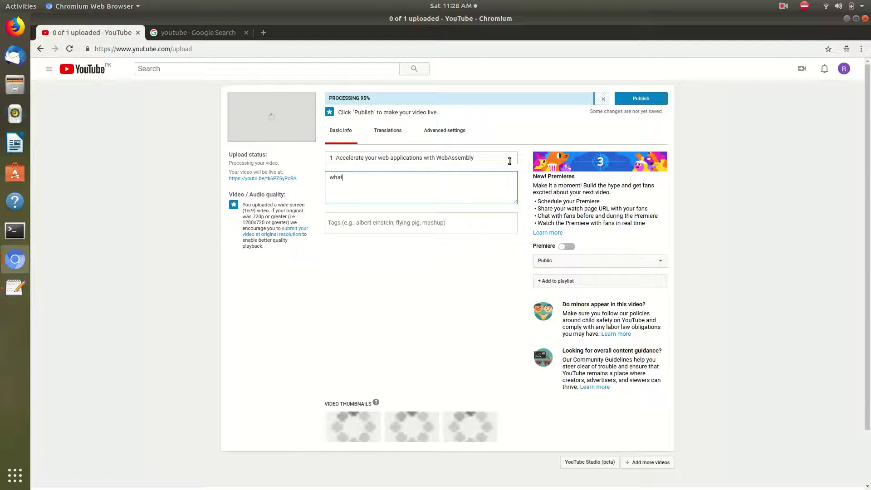
pyautogui.write(' is web ')
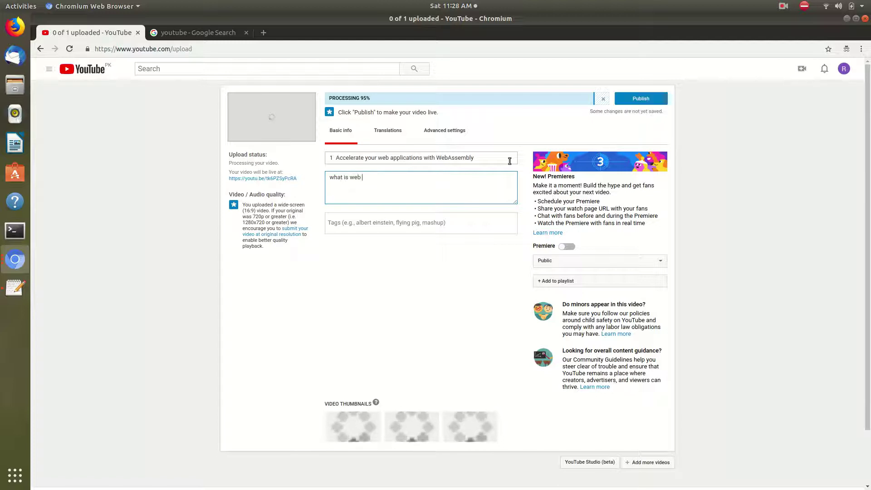
pyautogui.write('assamb')
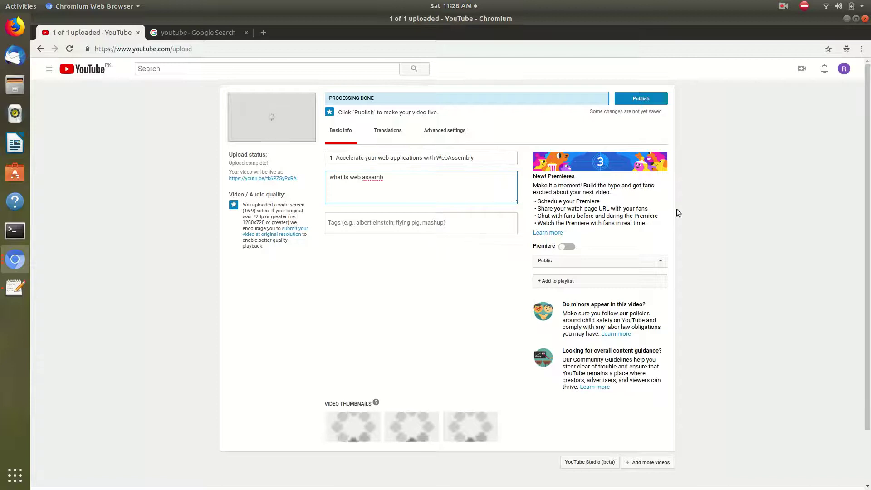
pyautogui.click(386, 225)
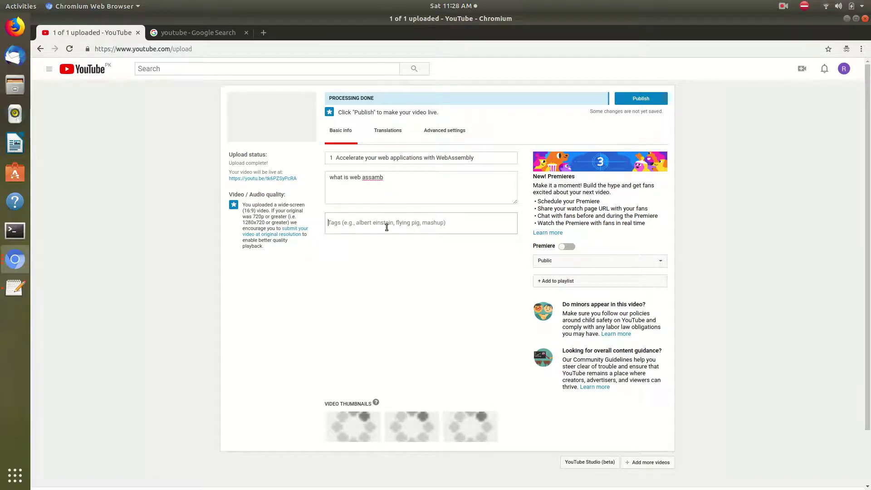
# Step: Add tags 'applications' and 'WebAssembly' from the title and fix the description's misspelled word
pyautogui.doubleClick(412, 158)
pyautogui.hotkey('ctrl', 'c')
pyautogui.click(403, 221)
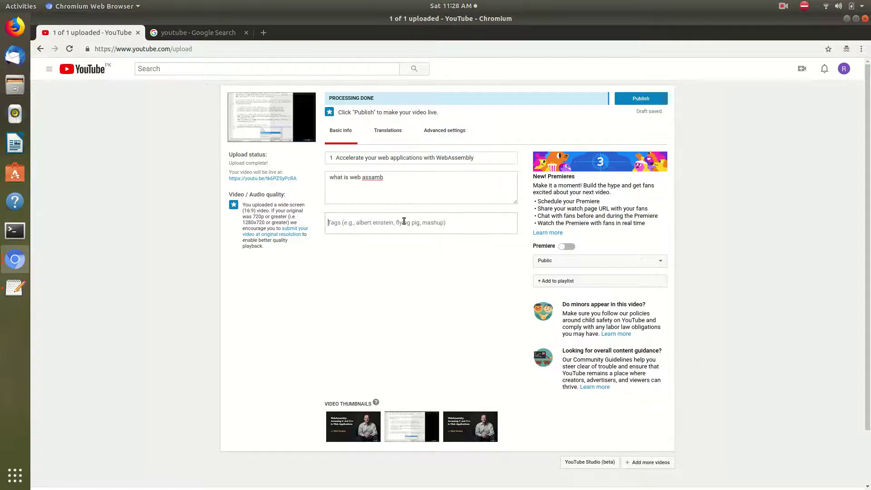
pyautogui.hotkey('ctrl', 'v')
pyautogui.doubleClick(455, 157)
pyautogui.hotkey('ctrl', 'c')
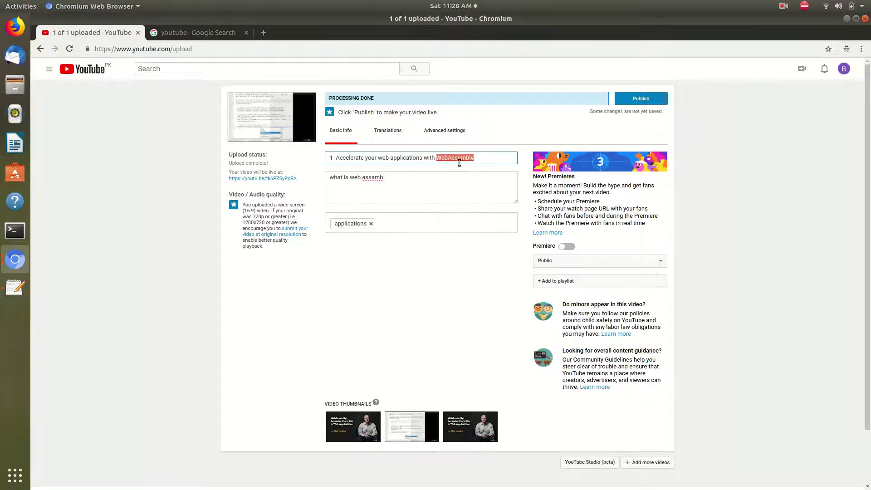
pyautogui.doubleClick(372, 176)
pyautogui.hotkey('ctrl', 'v')
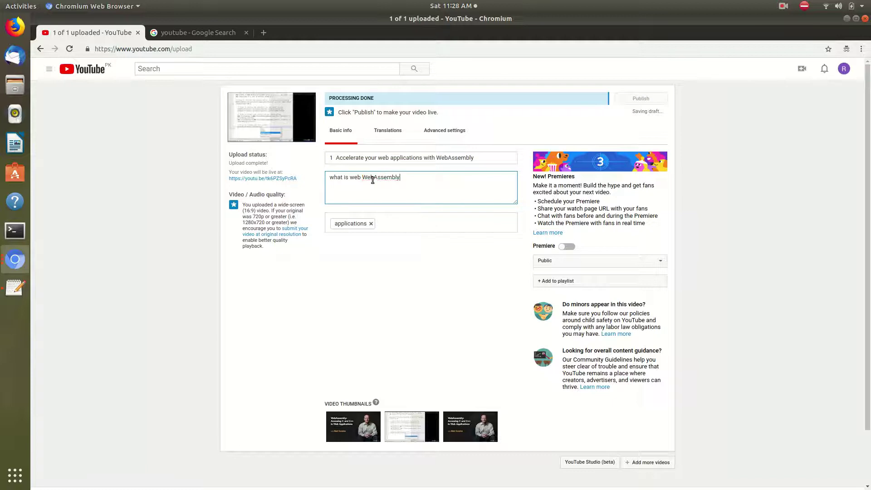
pyautogui.click(394, 222)
pyautogui.hotkey('ctrl', 'v')
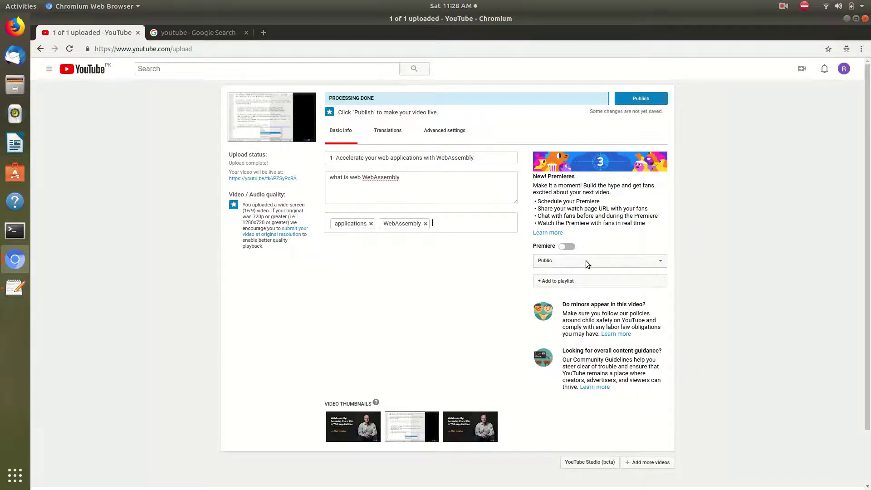
# Step: Choose the third auto-generated frame, the WebAssembly title card with the presenter, as thumbnail
pyautogui.scroll(-2, 521, 362)
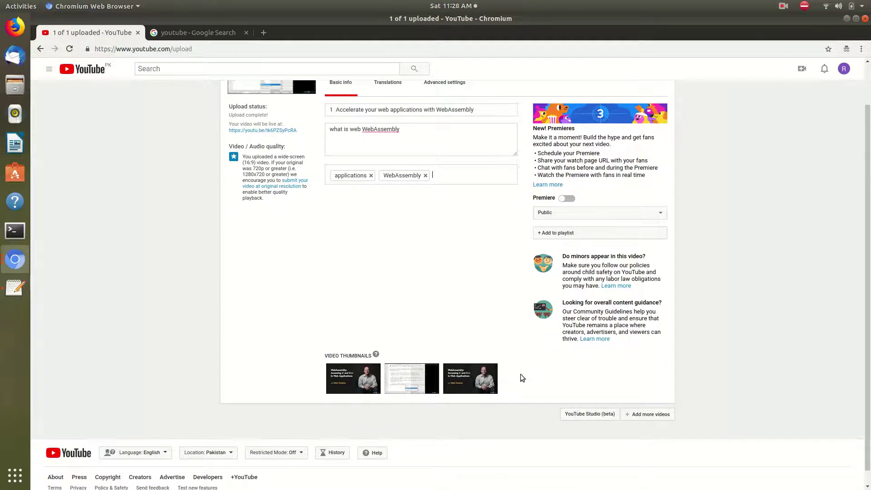
pyautogui.click(472, 381)
pyautogui.click(367, 380)
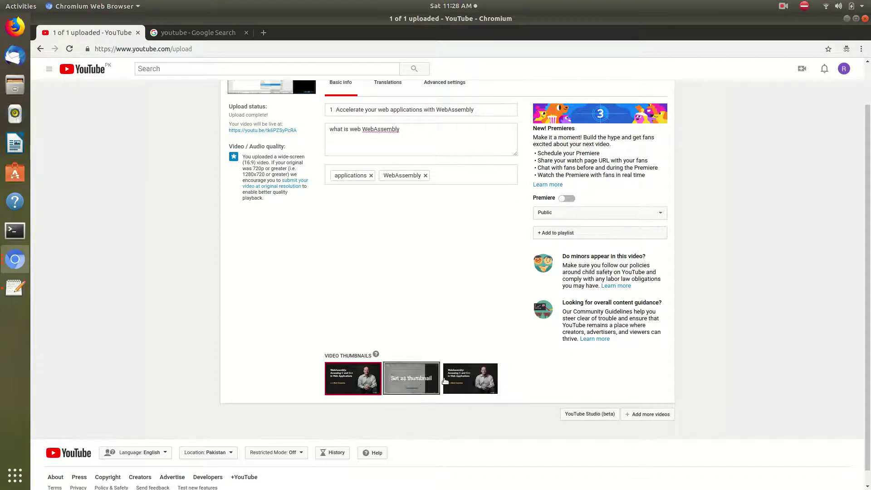
pyautogui.scroll(-1, 412, 336)
pyautogui.scroll(2, 412, 336)
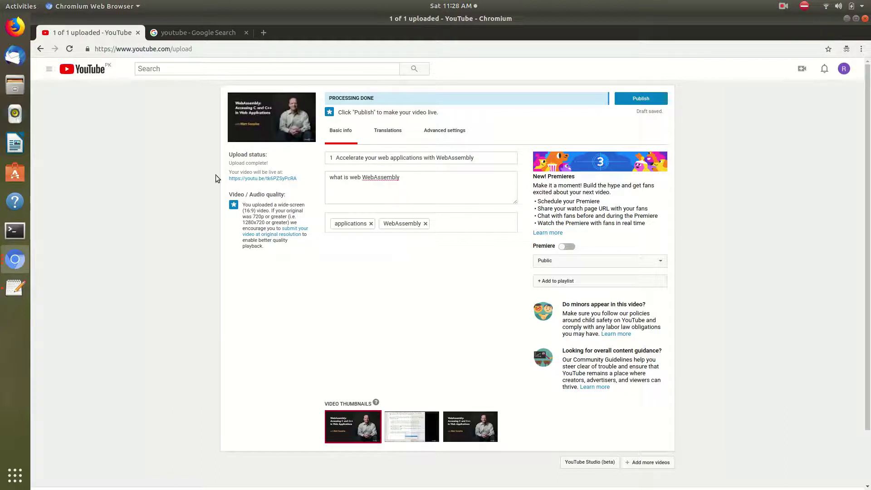
pyautogui.click(457, 426)
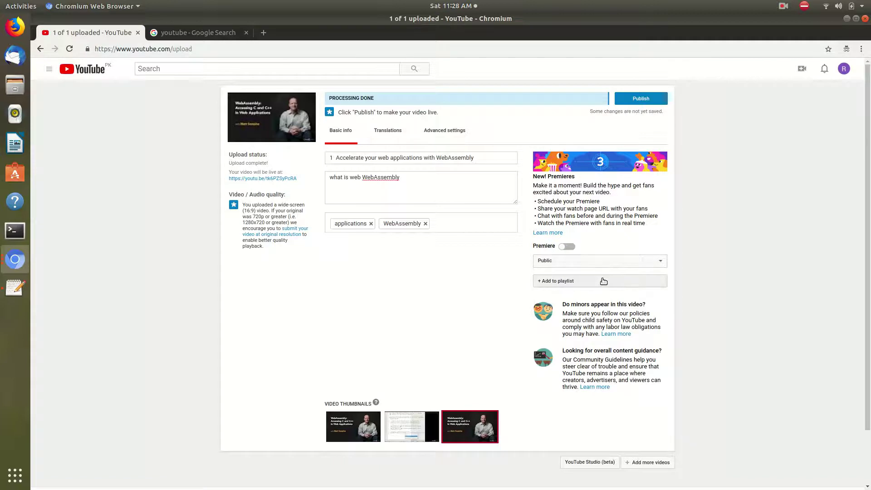
pyautogui.click(595, 262)
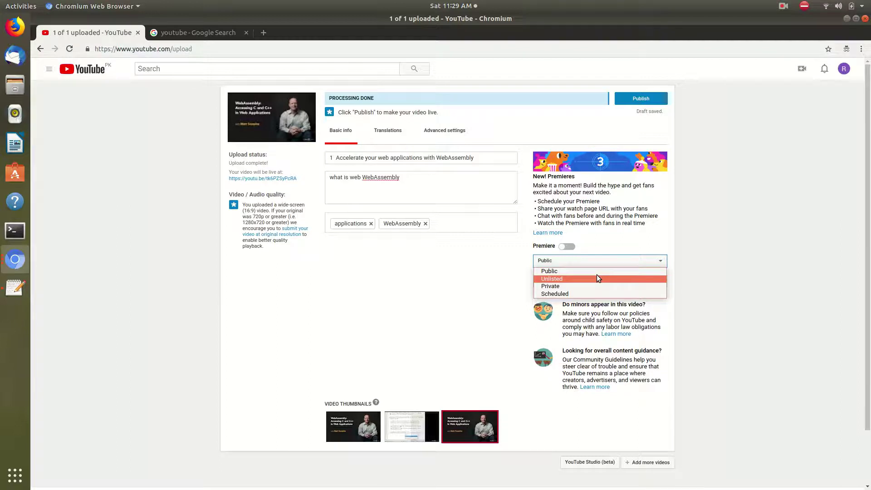
# Step: Schedule the video for Feb 10, 2019, 9:00 AM in the (GMT+0300) Local Time zone
pyautogui.click(579, 293)
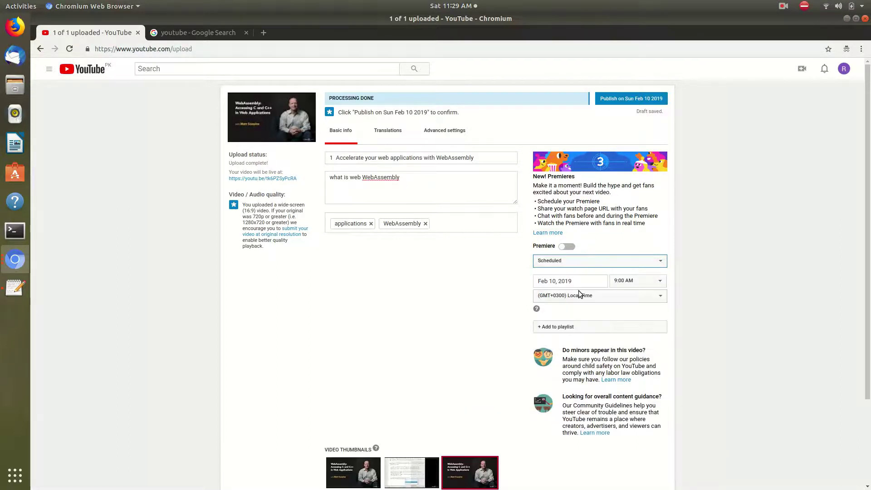
pyautogui.click(580, 283)
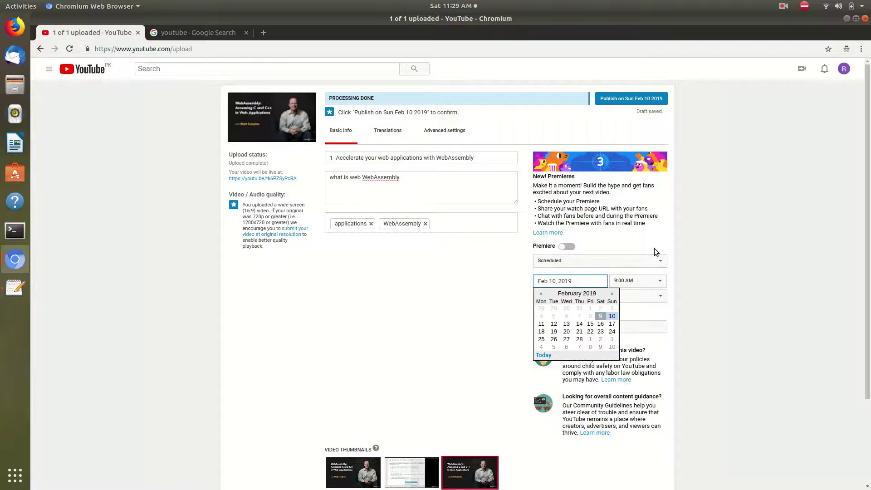
pyautogui.click(655, 260)
pyautogui.click(655, 260)
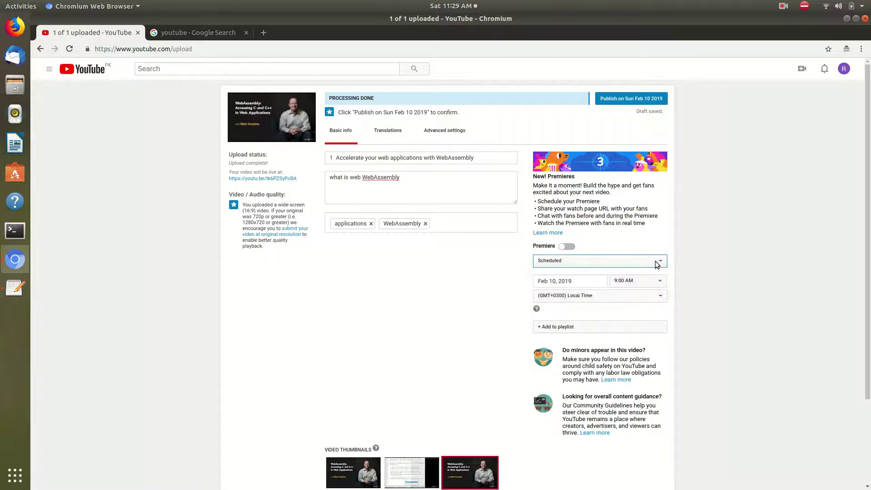
pyautogui.click(661, 295)
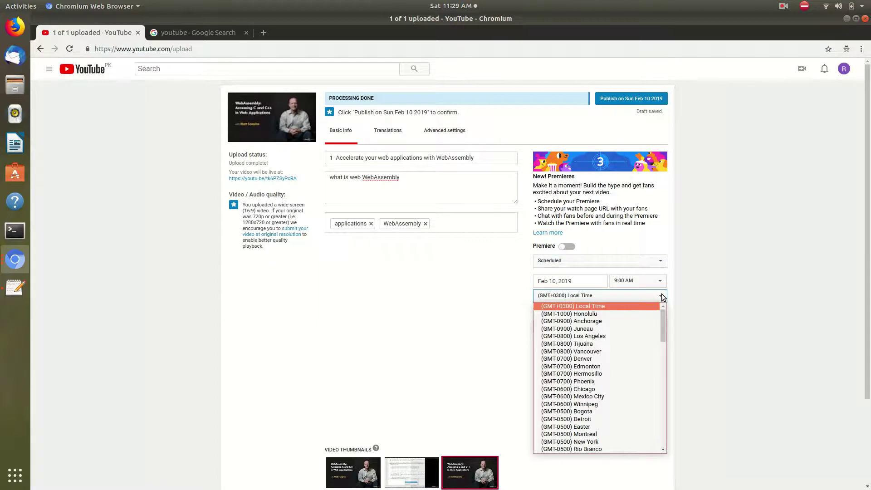
pyautogui.click(603, 303)
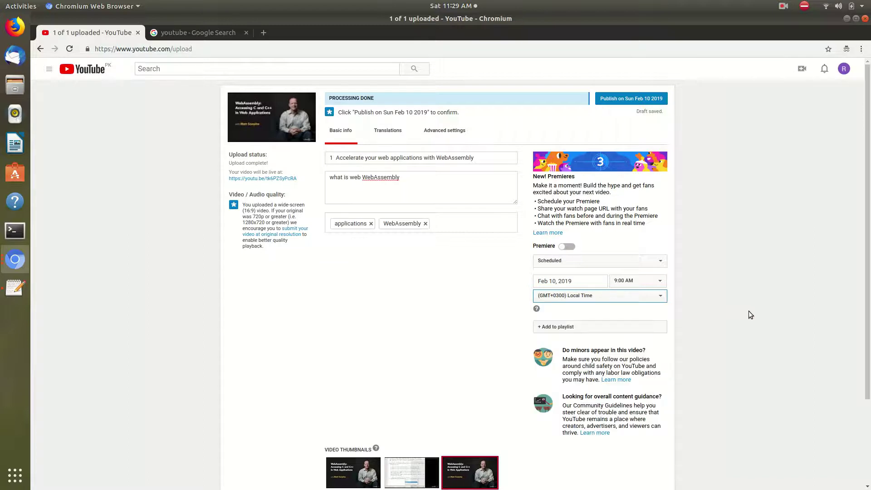
pyautogui.click(638, 297)
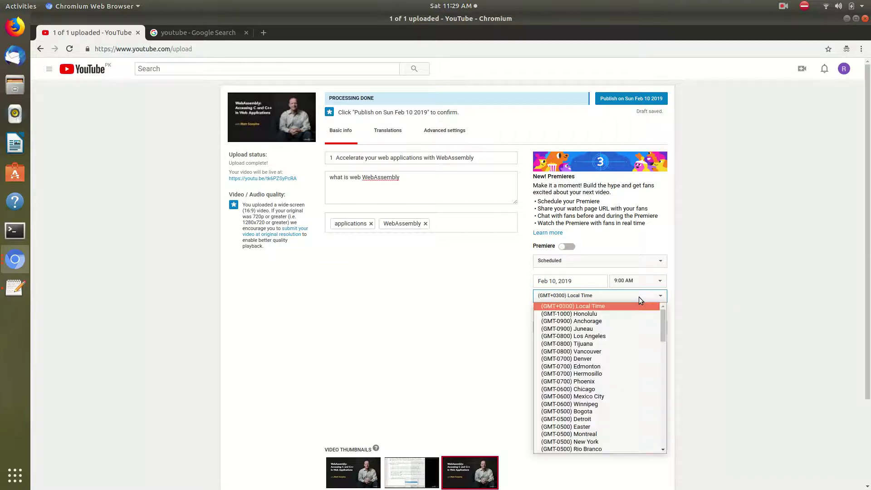
pyautogui.click(699, 297)
pyautogui.click(654, 327)
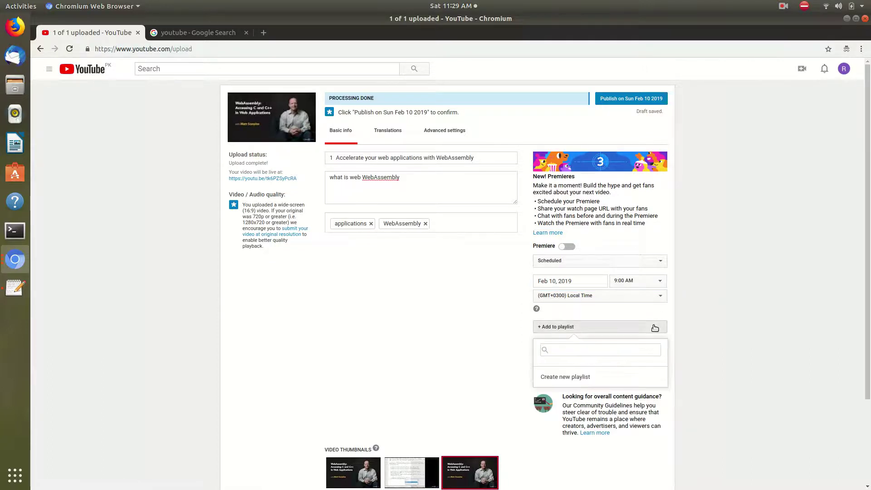
pyautogui.click(655, 328)
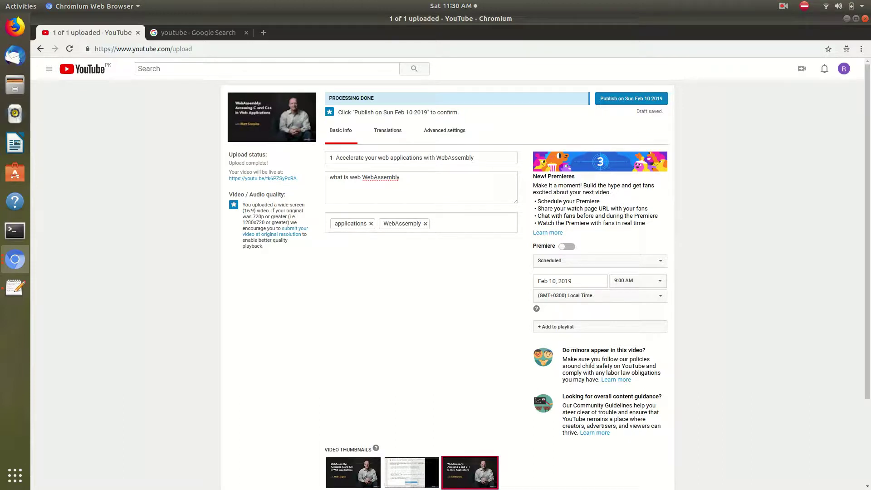
pyautogui.click(599, 328)
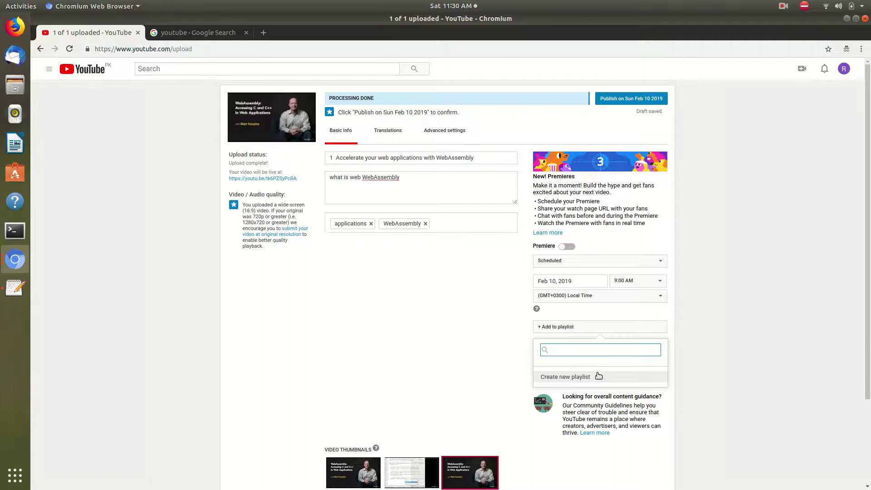
pyautogui.click(757, 364)
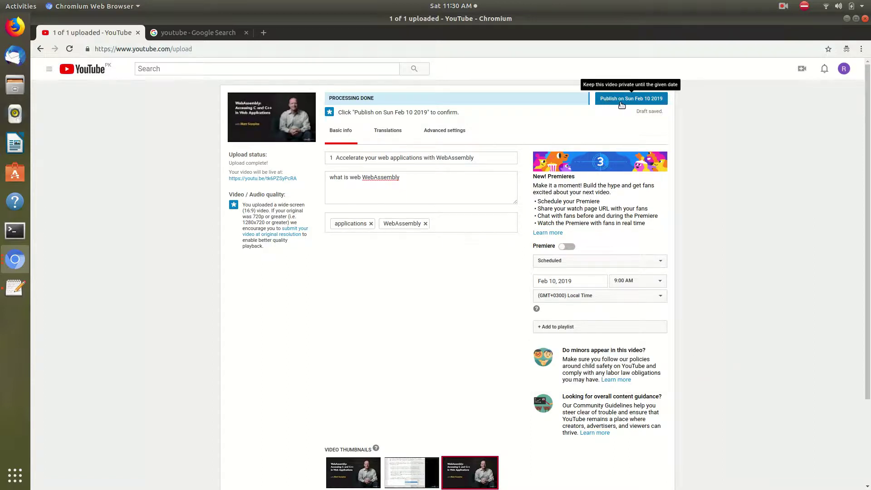
# Step: Switch visibility back to Public, publish now, and select the share link
pyautogui.click(595, 260)
pyautogui.click(590, 267)
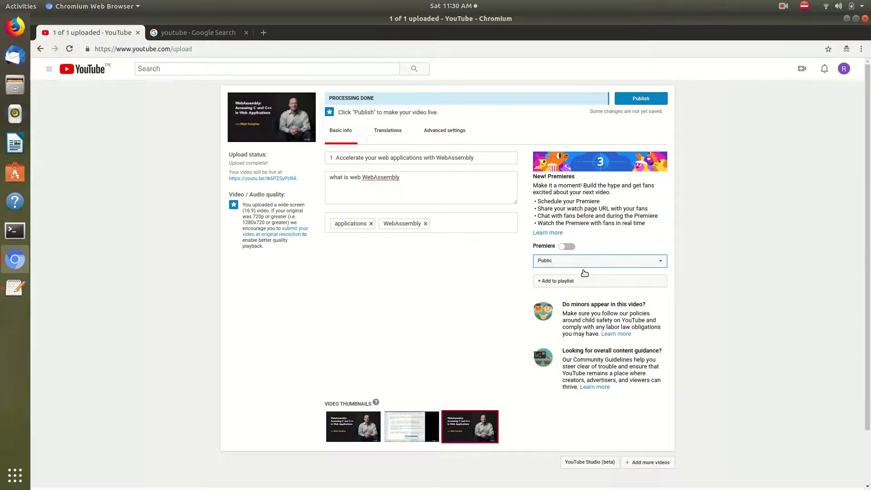
pyautogui.click(645, 101)
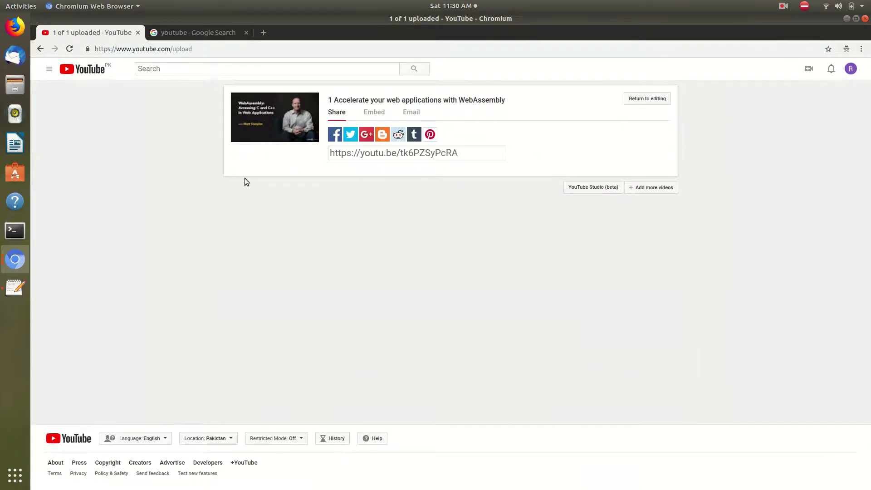
pyautogui.click(373, 158)
pyautogui.hotkey('ctrl', 'c')
# Step: Load the youtu.be share link in the Google tab and pause the video on its watch page
pyautogui.click(201, 32)
pyautogui.click(209, 48)
pyautogui.hotkey('ctrl', 'v')
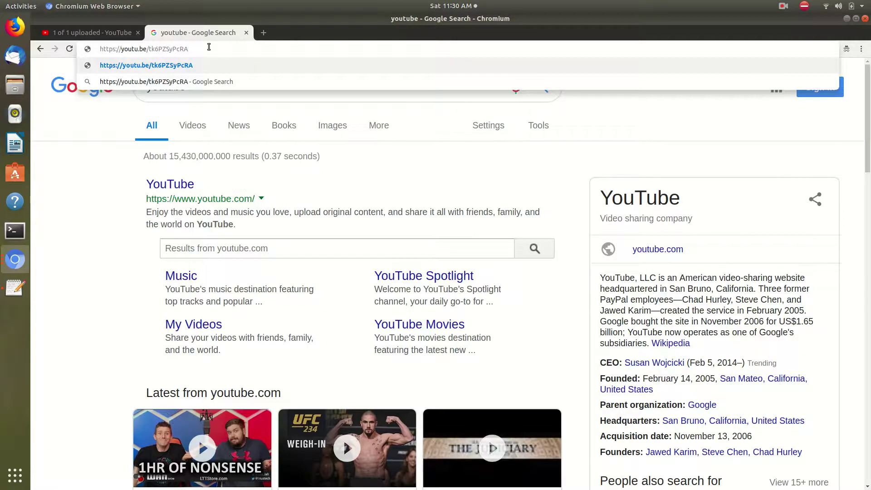
pyautogui.press('Return')
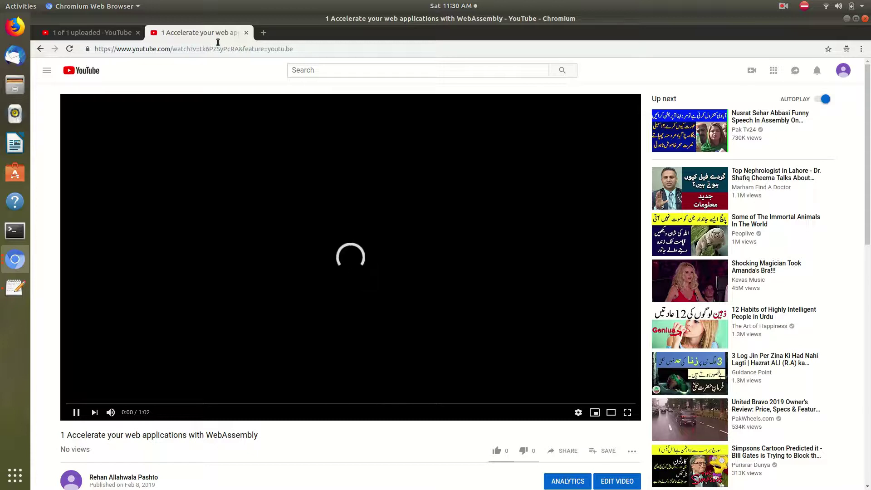
pyautogui.scroll(-2, 227, 396)
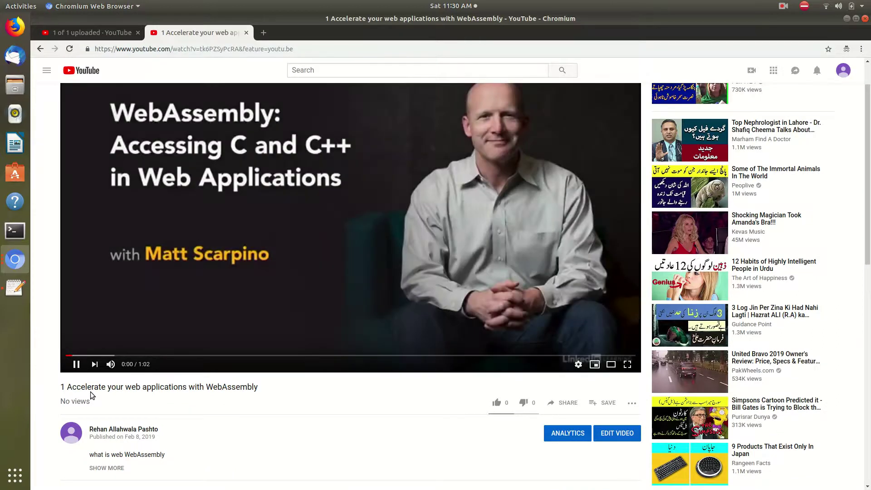
pyautogui.click(150, 302)
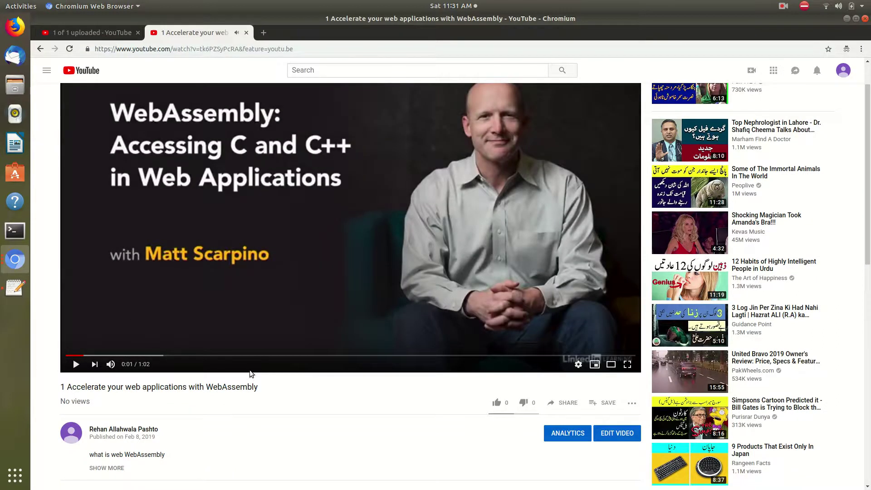
pyautogui.click(337, 46)
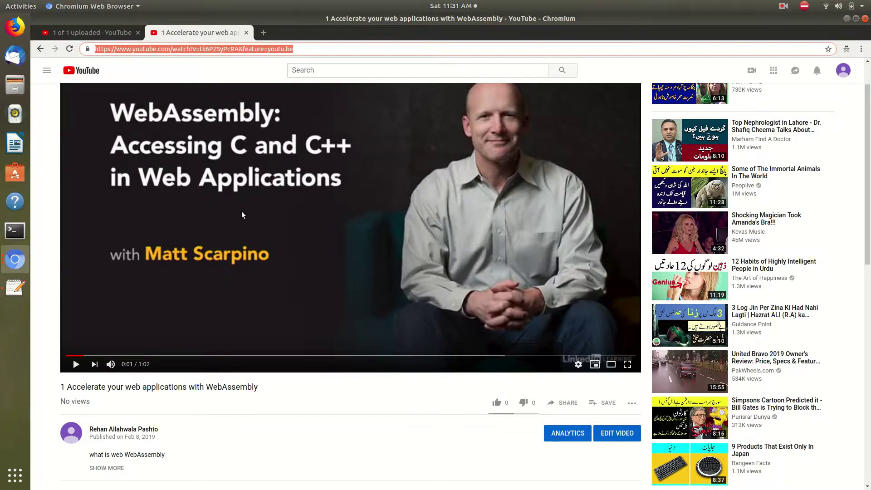
pyautogui.scroll(-5, 310, 241)
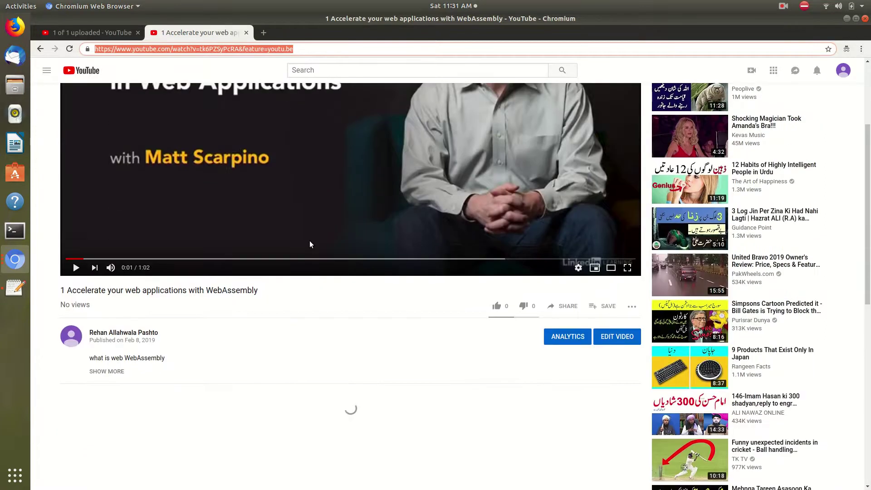
pyautogui.scroll(6, 294, 188)
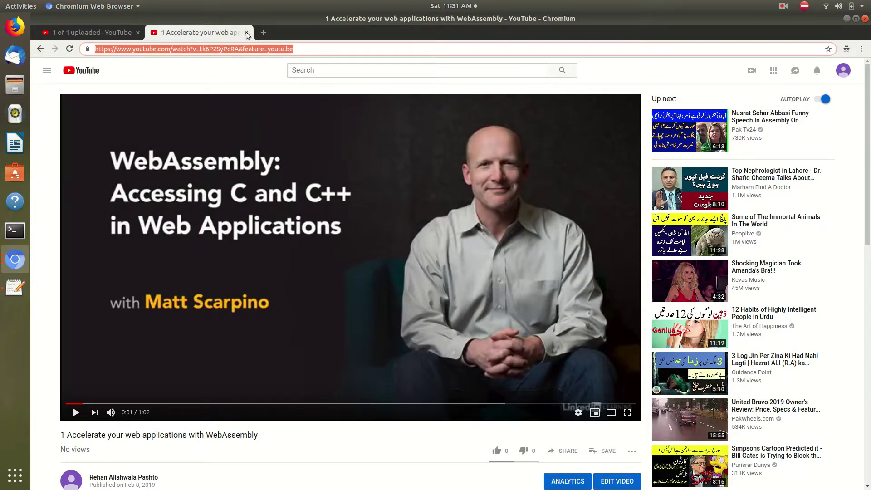
# Step: Close the watch-page tab and go to YouTube Studio from the account menu
pyautogui.click(246, 32)
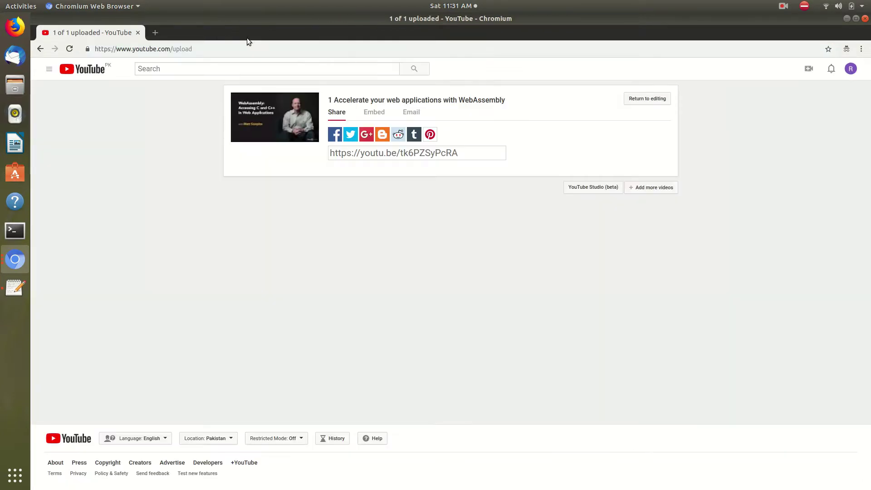
pyautogui.click(848, 70)
pyautogui.click(804, 133)
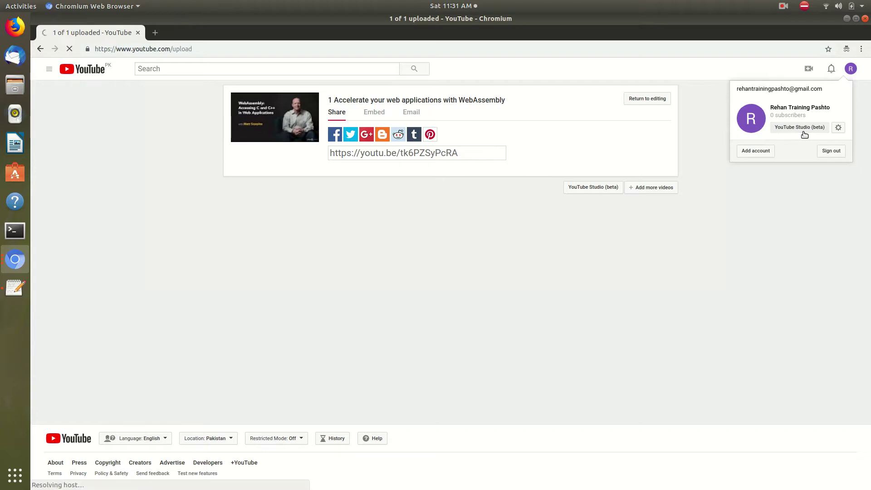